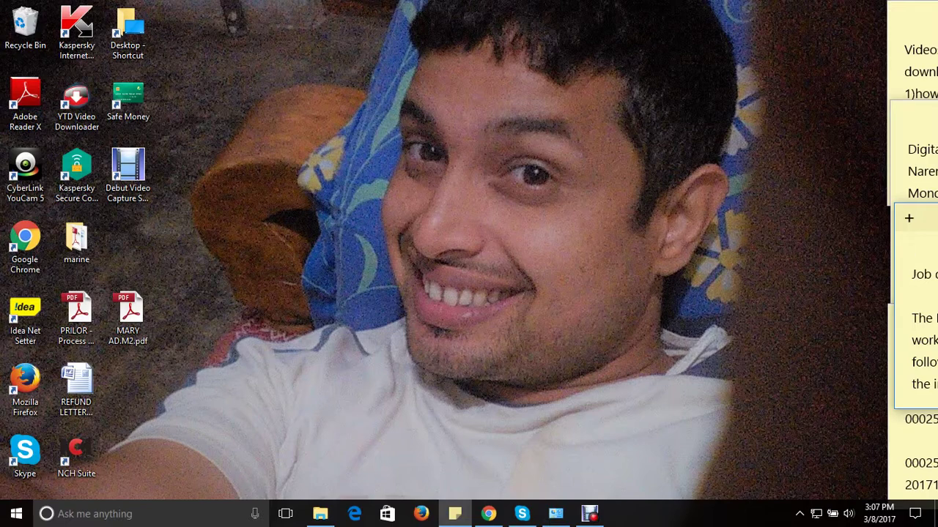
# Switch to Chrome and sign in to Gmail with the second listed account using its saved password
pyautogui.click(488, 513)
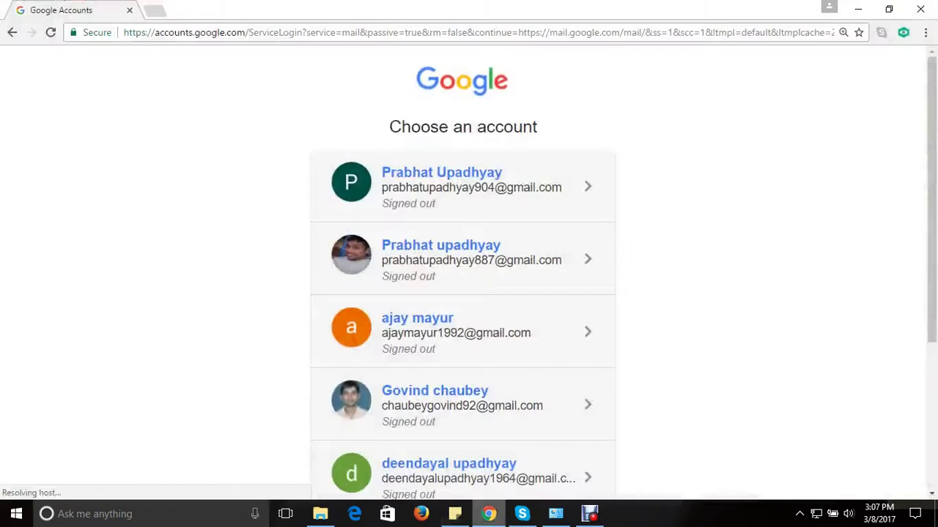
pyautogui.click(461, 258)
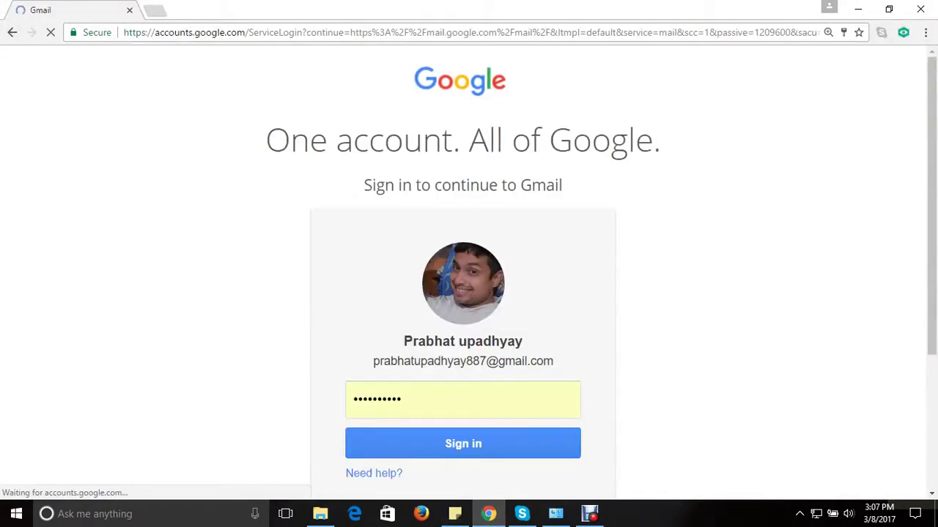
pyautogui.press('Return')
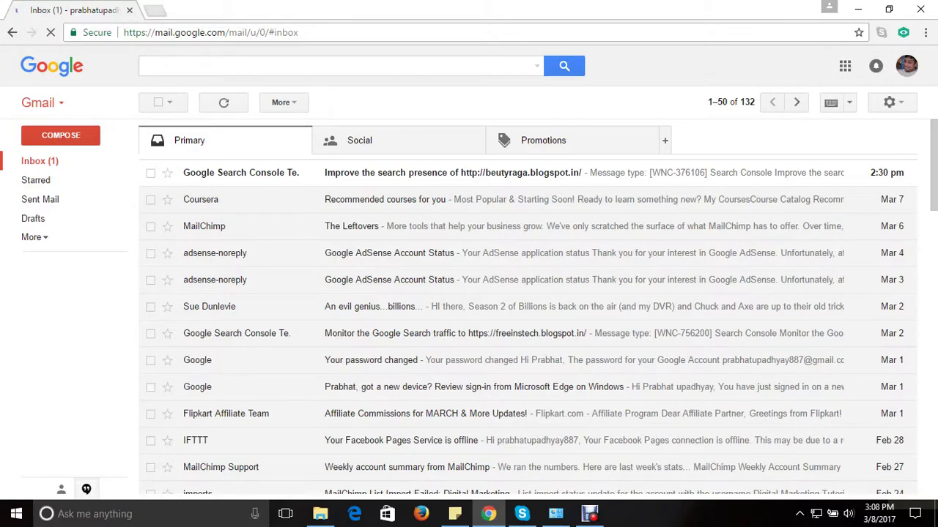
# Search the web for "search console" in a new tab and open the Google Search Console result
pyautogui.click(154, 10)
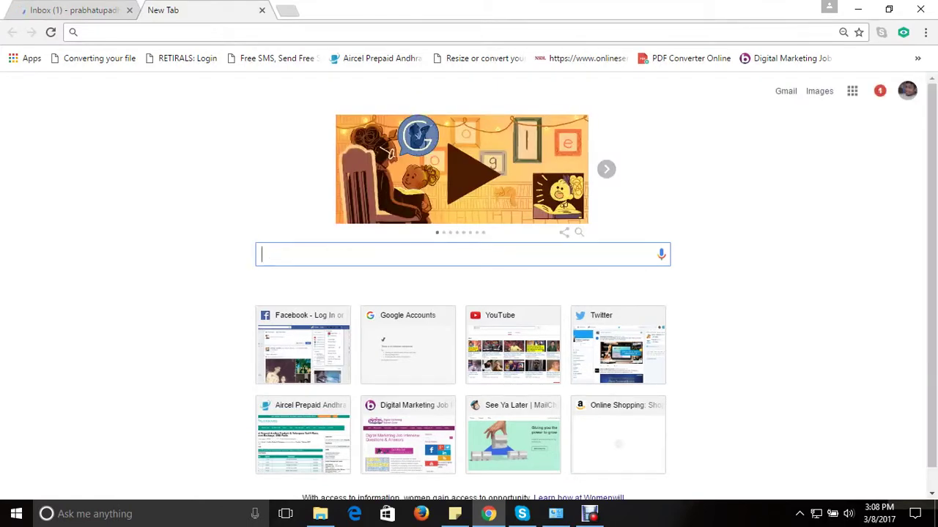
pyautogui.write('search ')
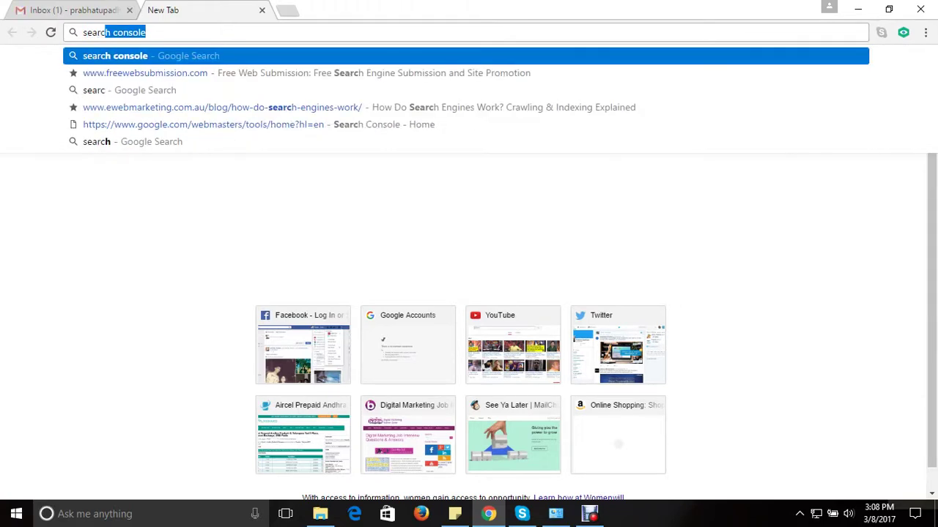
pyautogui.write('co')
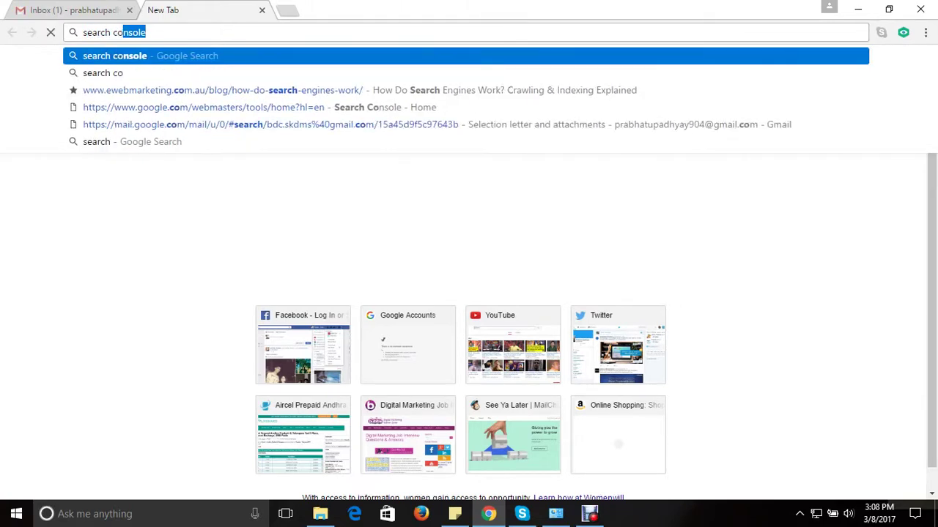
pyautogui.write('nsol')
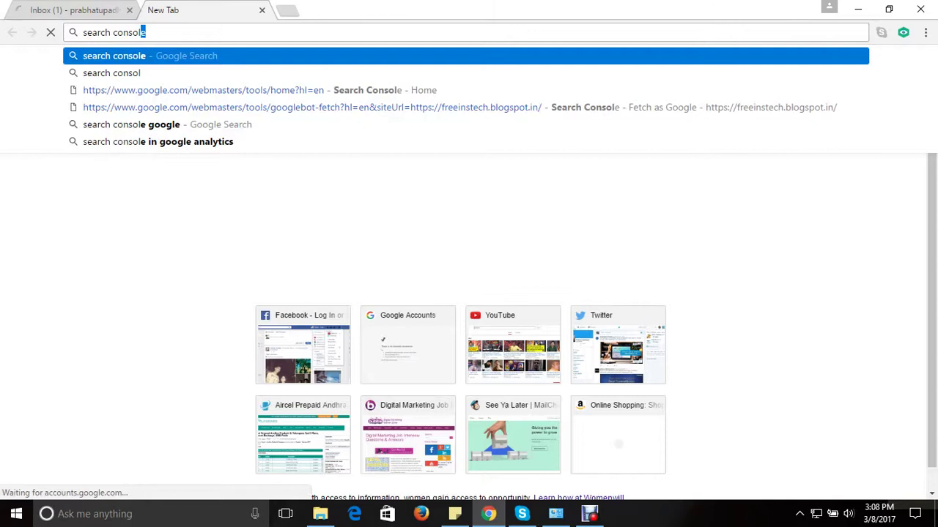
pyautogui.write('e')
pyautogui.press('Return')
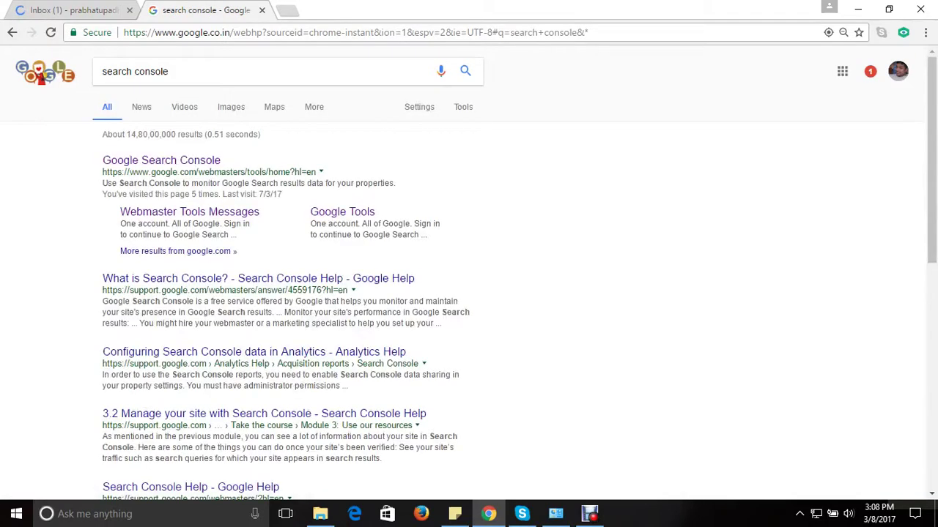
pyautogui.click(161, 160)
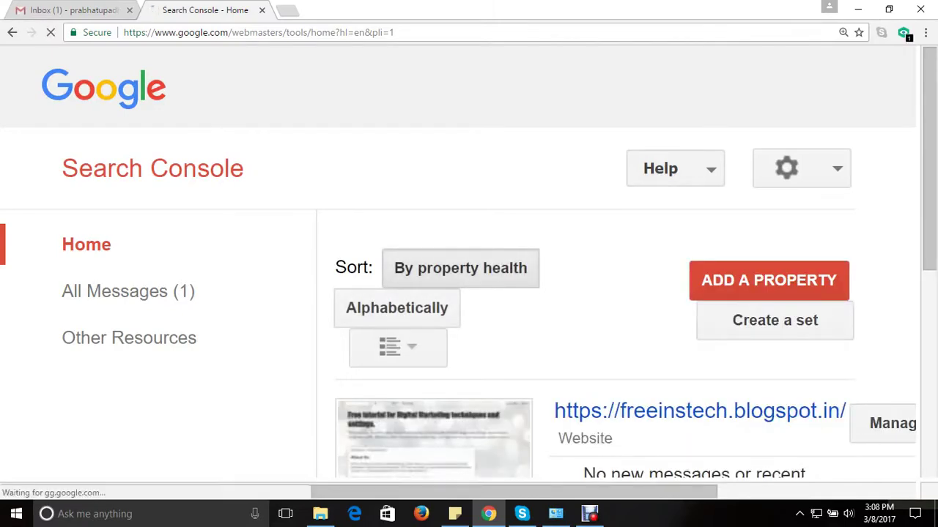
pyautogui.hotkey('ctrl', '-')
pyautogui.hotkey('ctrl', '0')
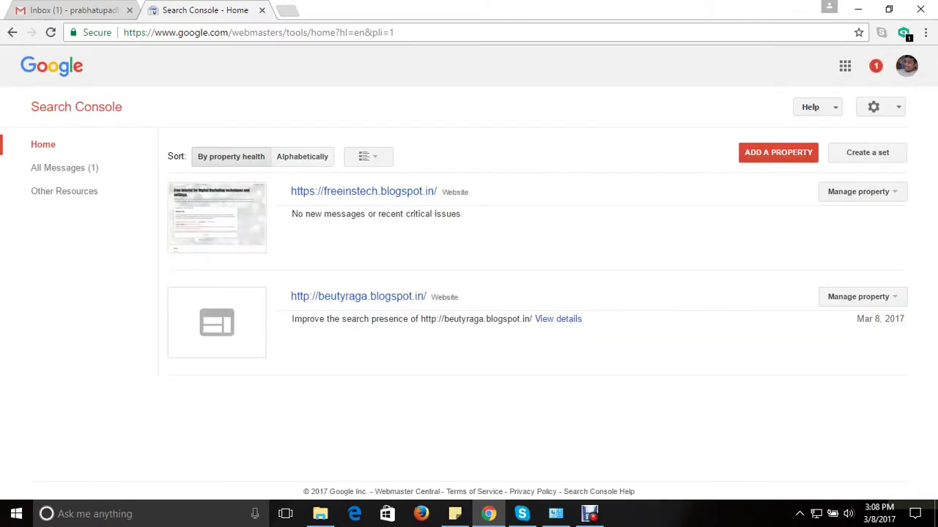
pyautogui.hotkey('ctrl', '+')
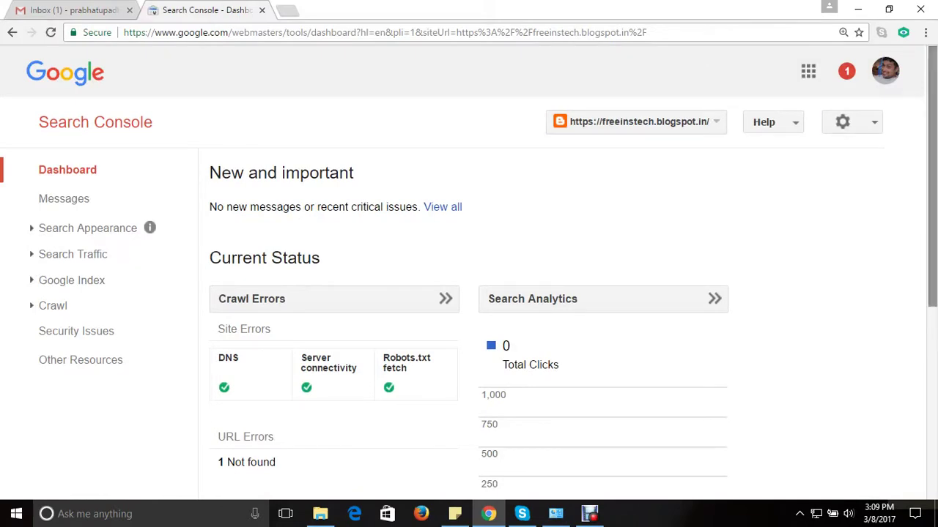
pyautogui.scroll(-1, 469, 271)
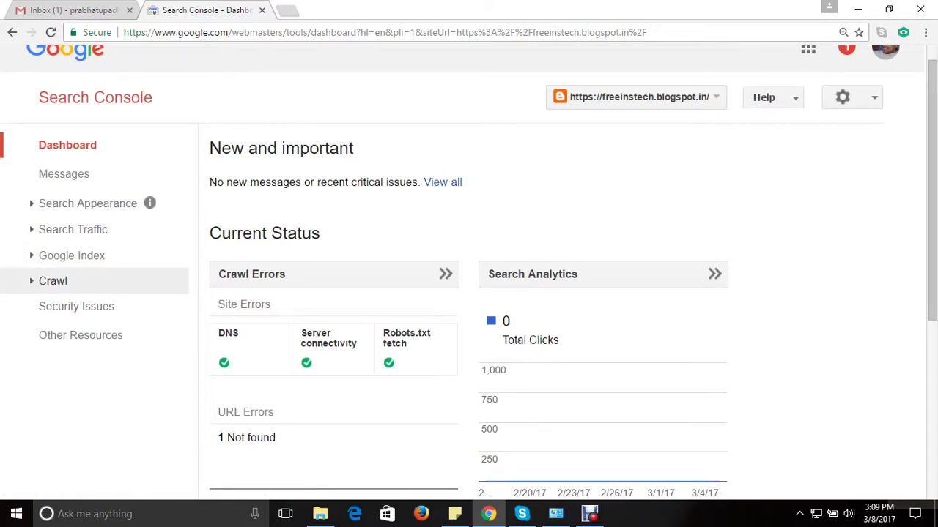
pyautogui.click(53, 280)
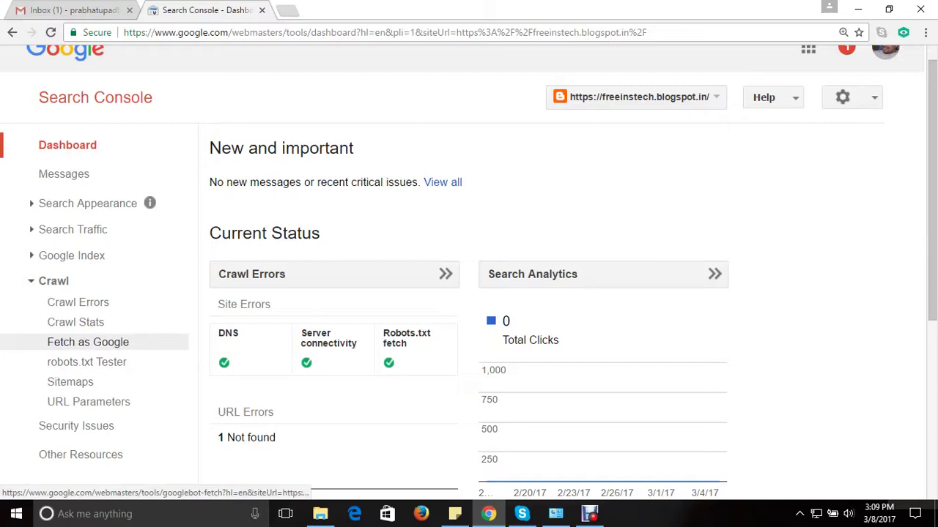
pyautogui.click(88, 342)
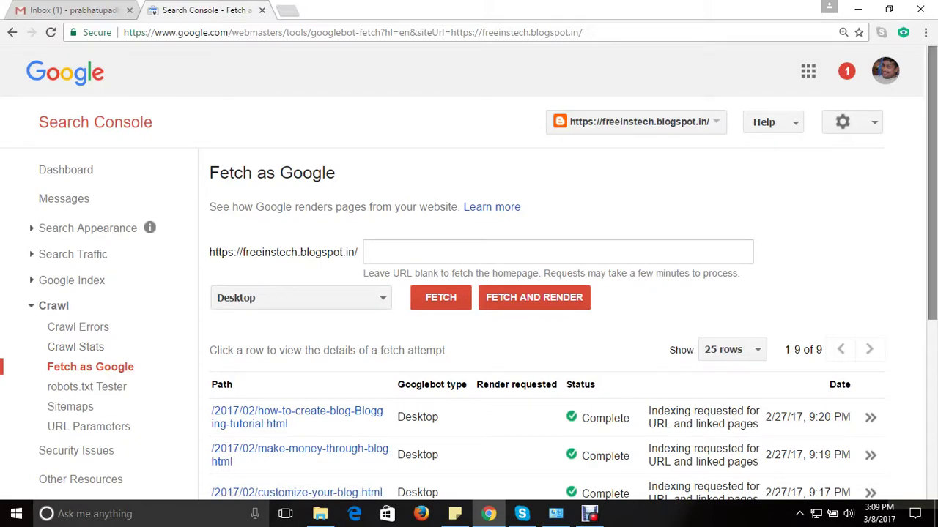
# Review the paths and statuses of the past fetch attempts, and activate the empty URL path field
pyautogui.scroll(-3, 469, 275)
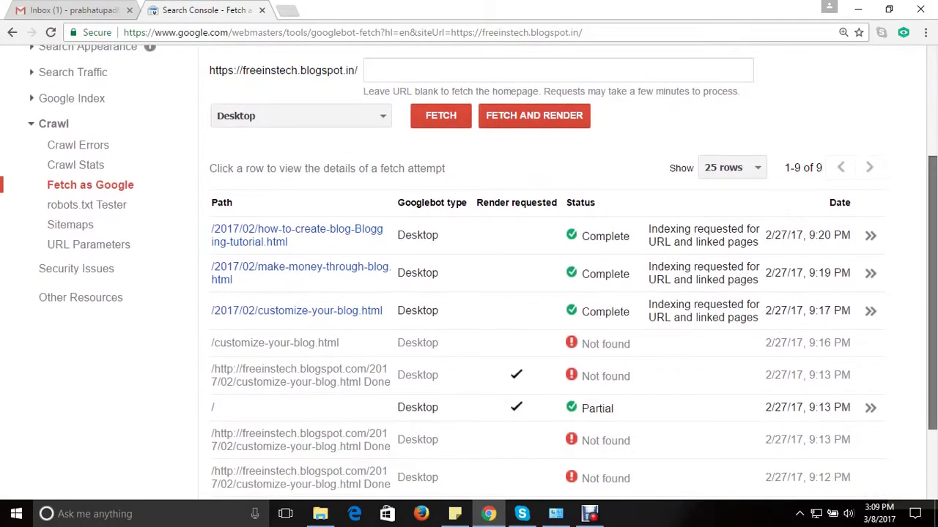
pyautogui.scroll(-1, 468, 271)
pyautogui.scroll(-1, 469, 271)
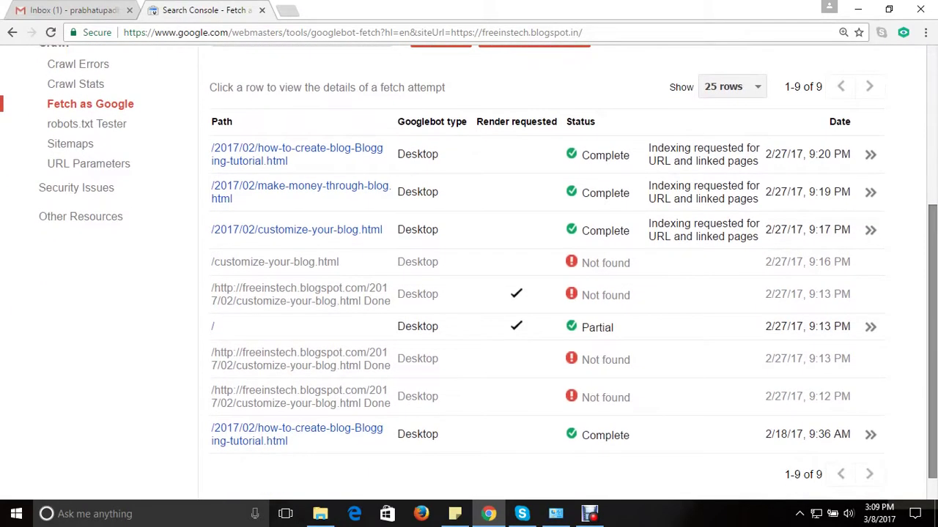
pyautogui.scroll(-1, 469, 271)
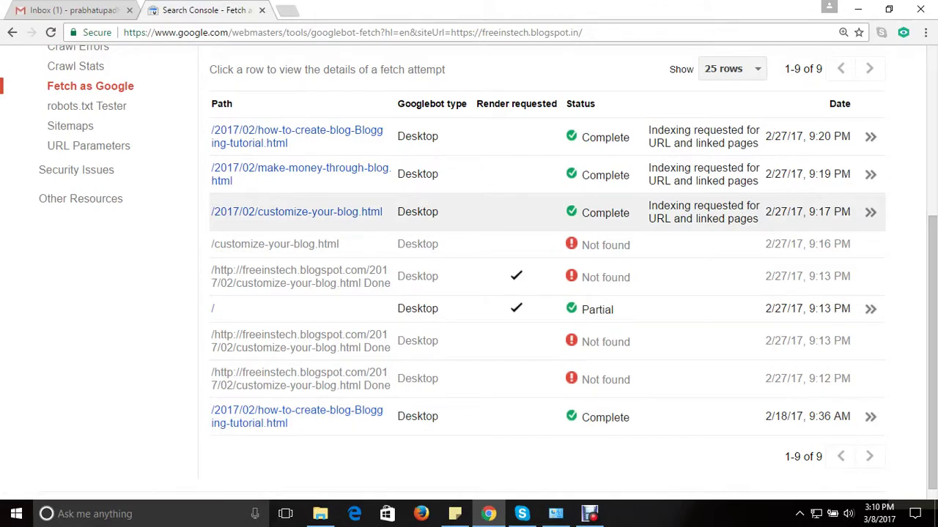
pyautogui.moveTo(931, 352); pyautogui.dragTo(931, 329)
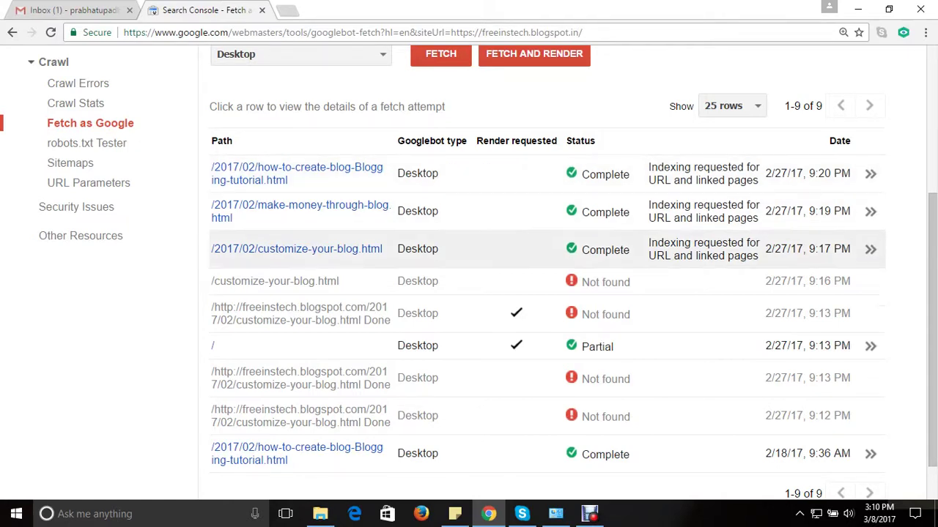
pyautogui.scroll(2, 469, 271)
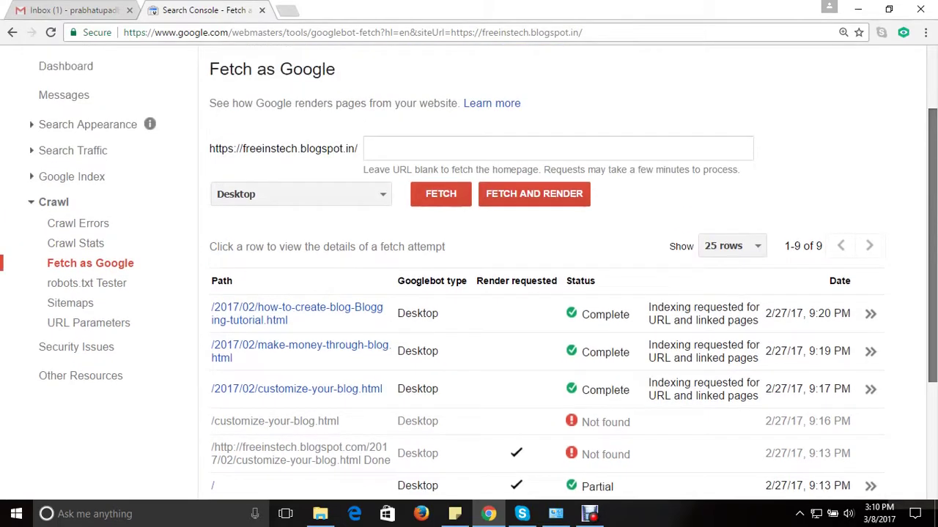
pyautogui.scroll(1, 469, 367)
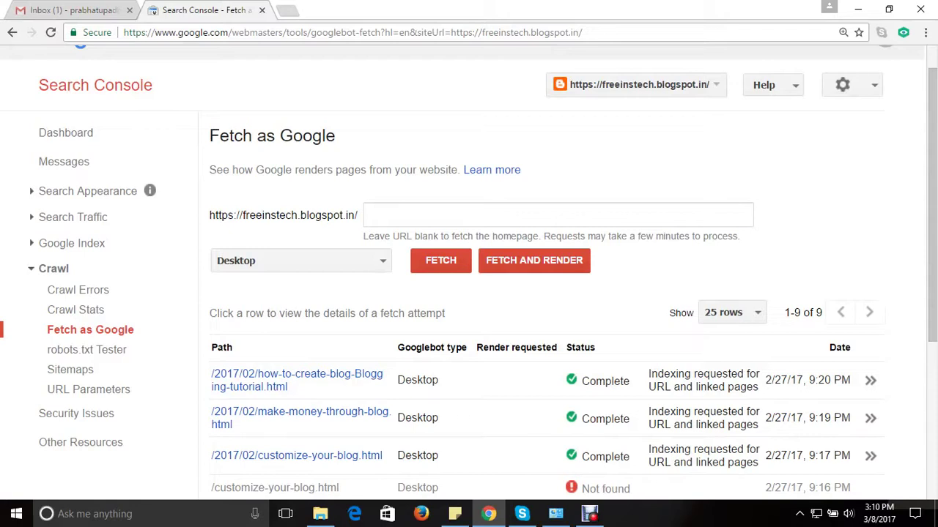
pyautogui.click(557, 214)
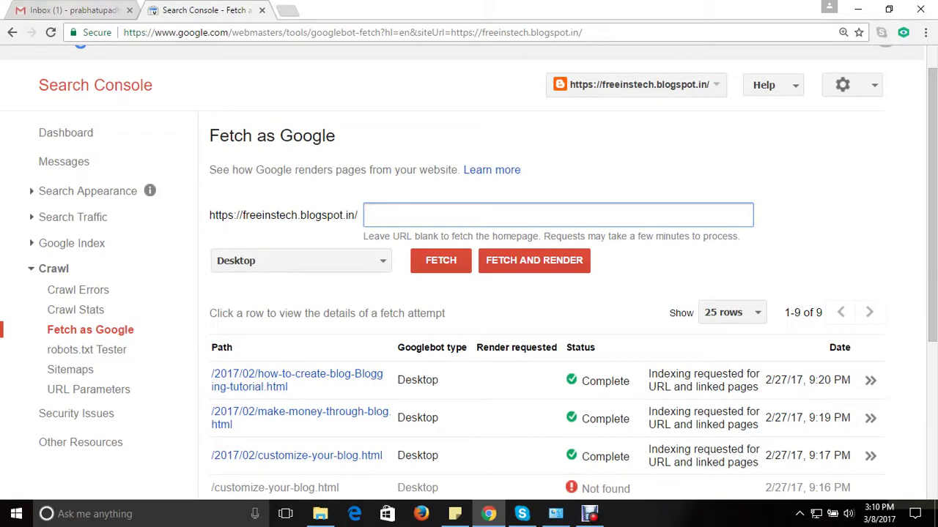
# Go from the Gmail inbox to Blogger and open the post "Make Money through a blog" for editing
pyautogui.hotkey('ctrl', 'Tab')
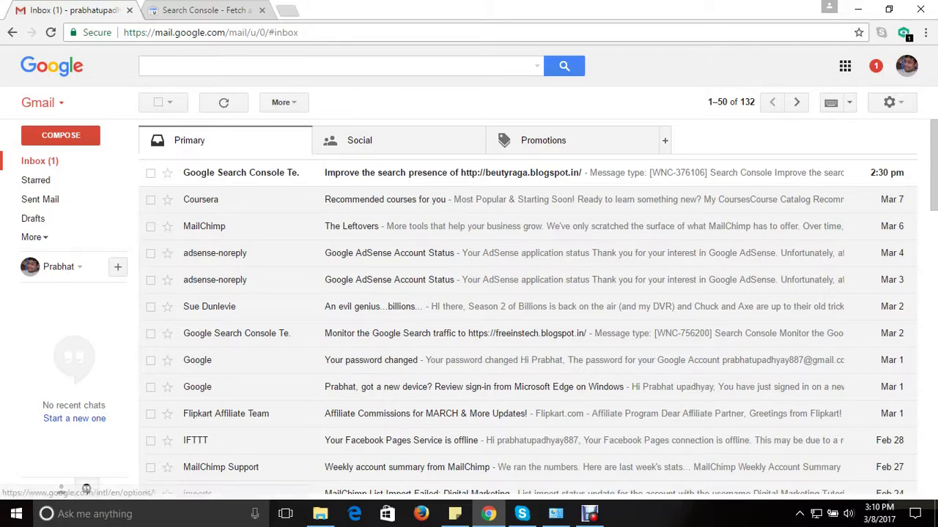
pyautogui.click(845, 66)
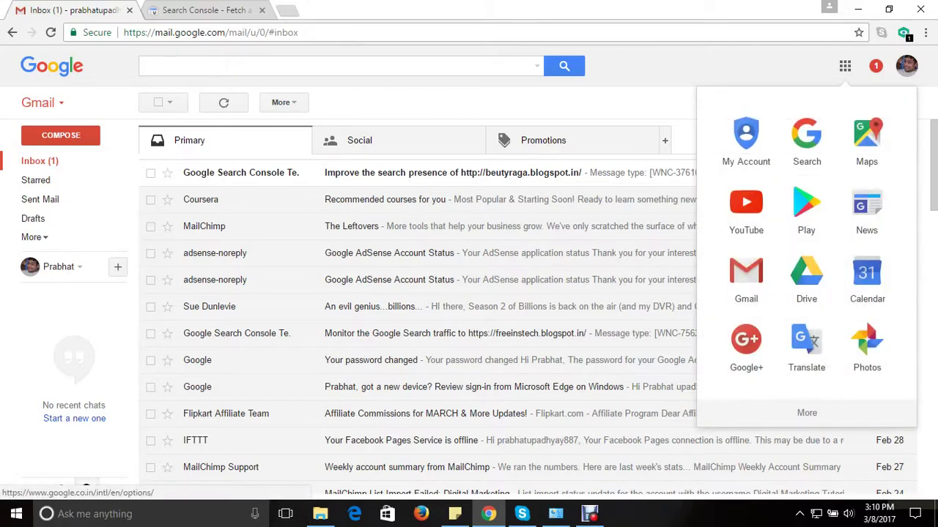
pyautogui.scroll(-3, 806, 256)
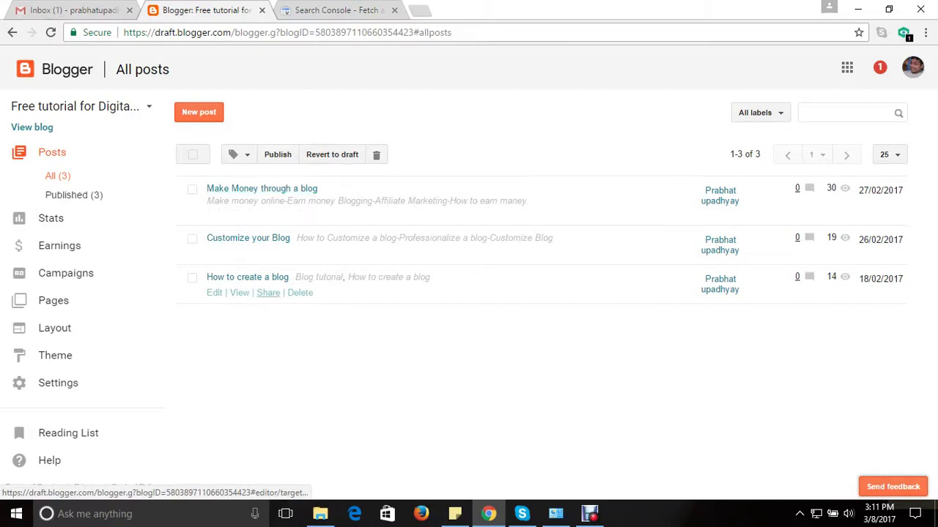
pyautogui.moveTo(261, 192)
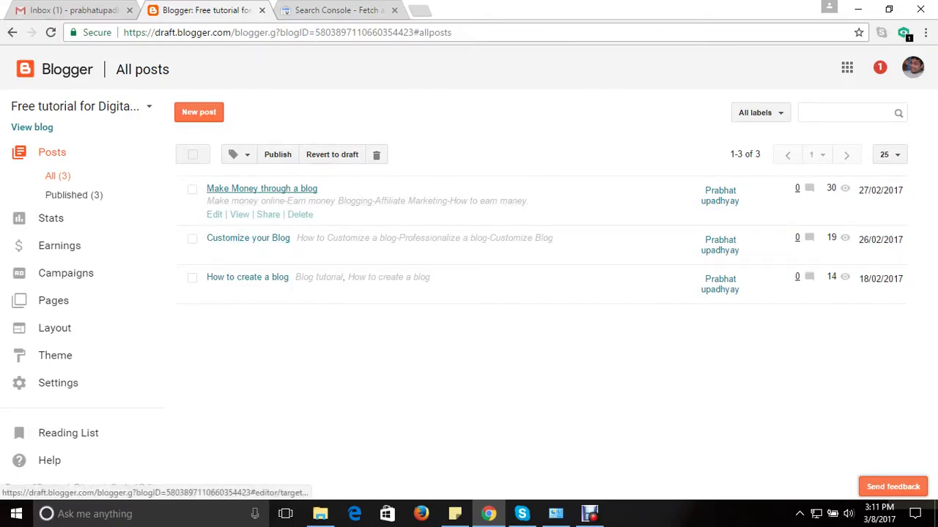
pyautogui.click(262, 188)
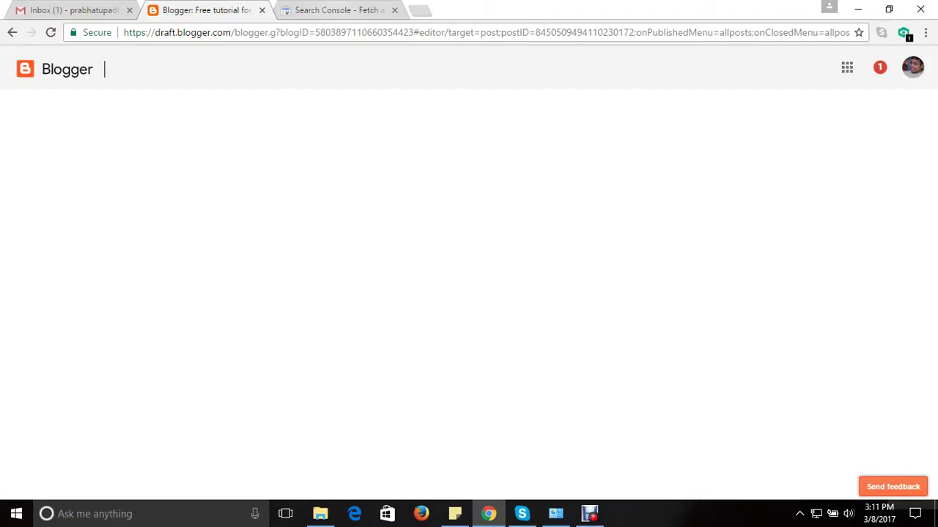
pyautogui.hotkey('ctrl', 'Tab')
pyautogui.hotkey('ctrl', 'Tab')
pyautogui.press('Escape')
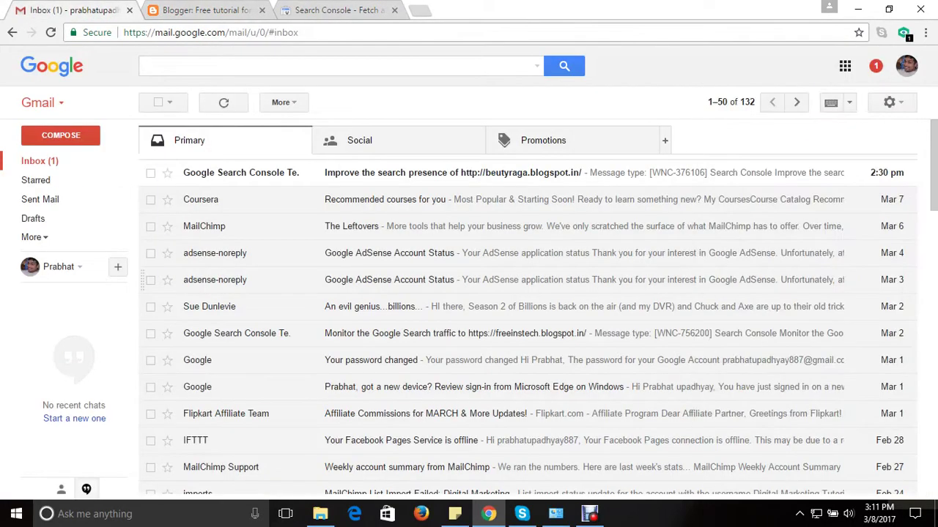
pyautogui.hotkey('ctrl', 'Tab')
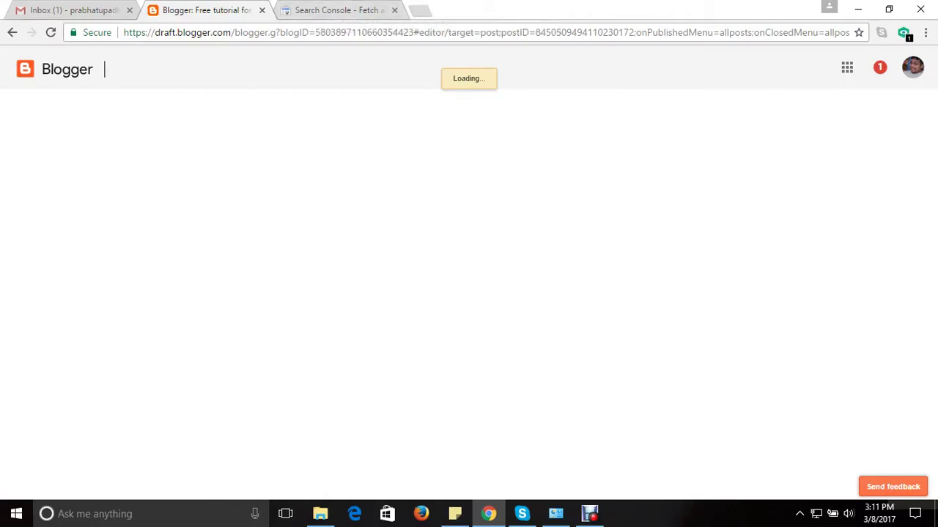
pyautogui.moveTo(590, 514)
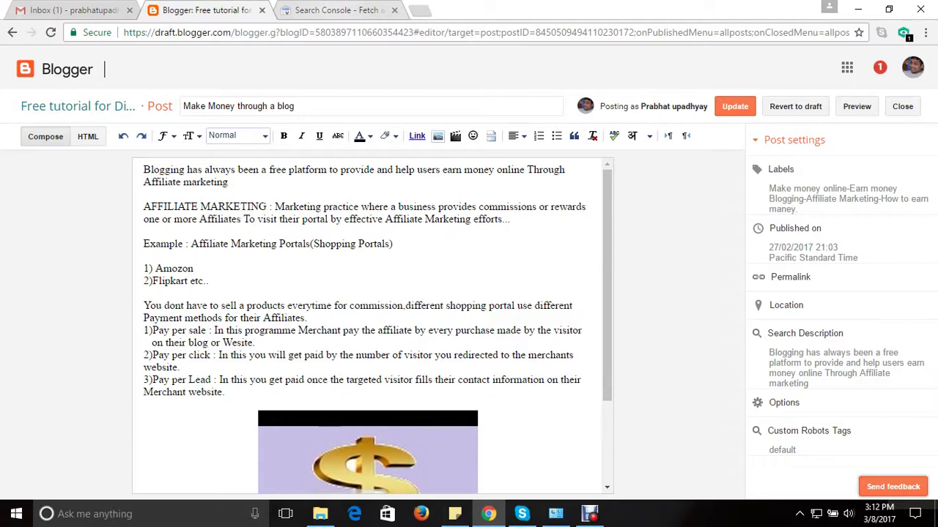
pyautogui.press('F5')
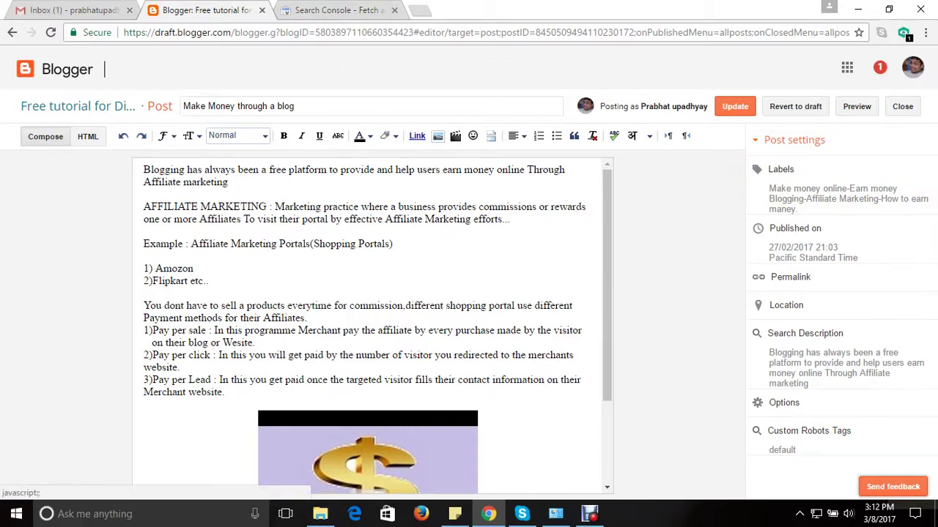
# Display the post's permalink in its settings and compare it with the Fetch as Google URL field in Search Console
pyautogui.click(790, 277)
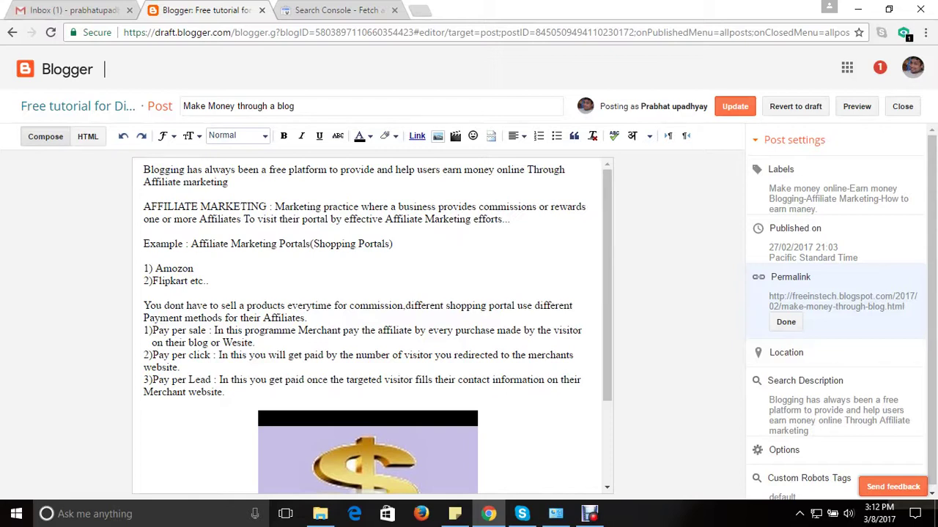
pyautogui.moveTo(769, 297); pyautogui.dragTo(903, 307)
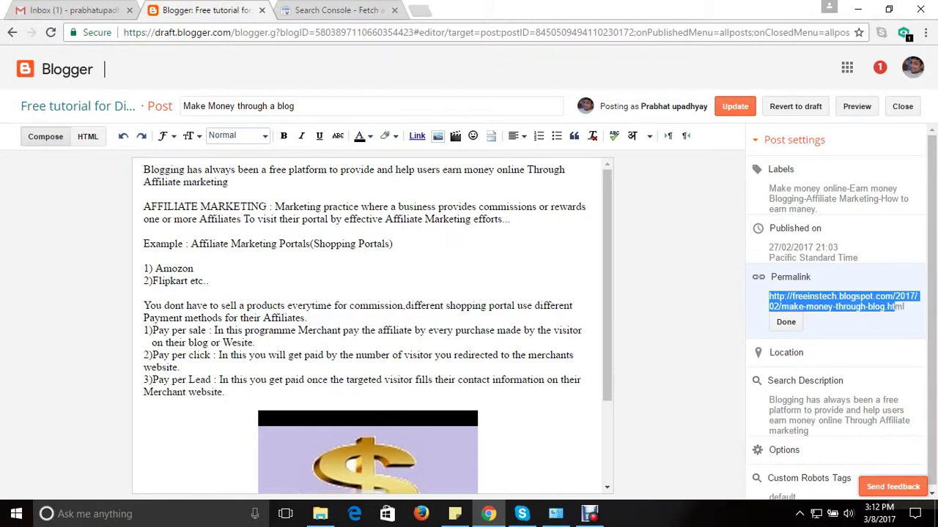
pyautogui.click(904, 307)
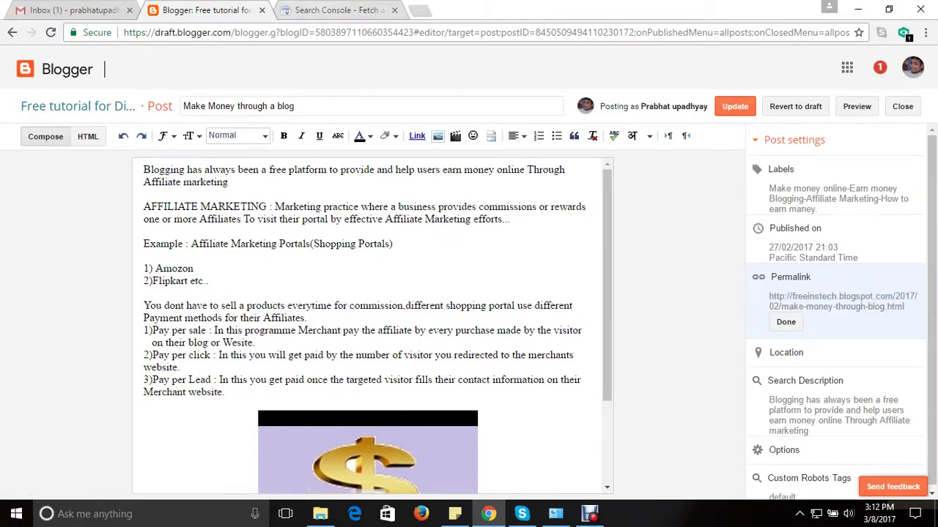
pyautogui.click(333, 10)
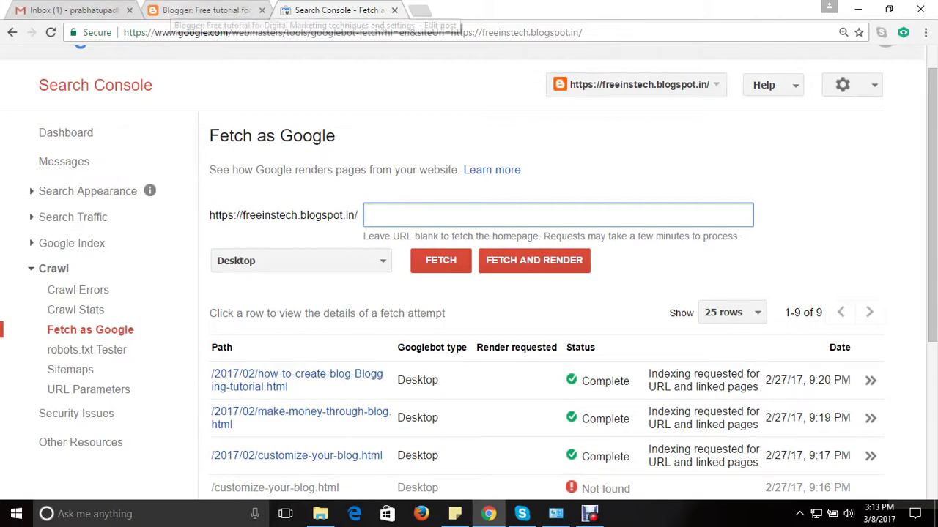
pyautogui.click(205, 10)
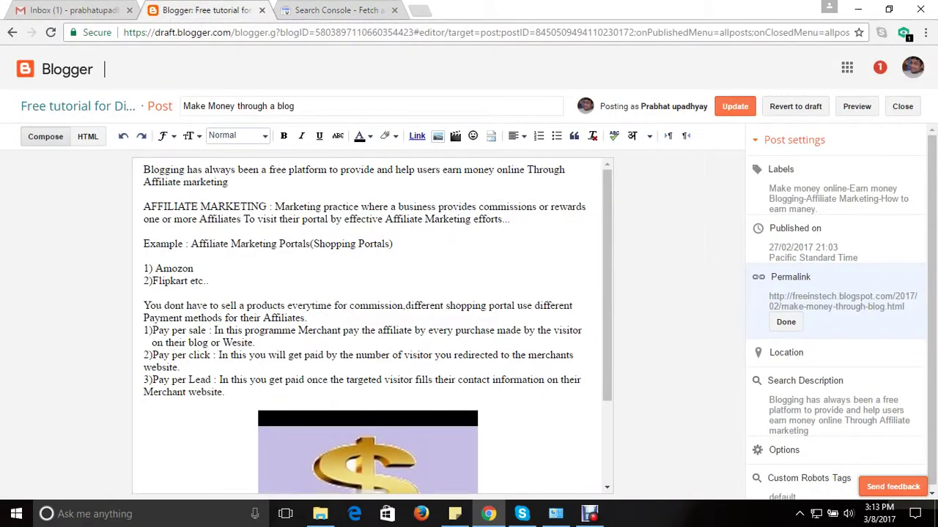
# Copy only the part of the post's Blogger permalink that follows the domain, 2017/02/make-money-through-blog.html
pyautogui.click(337, 11)
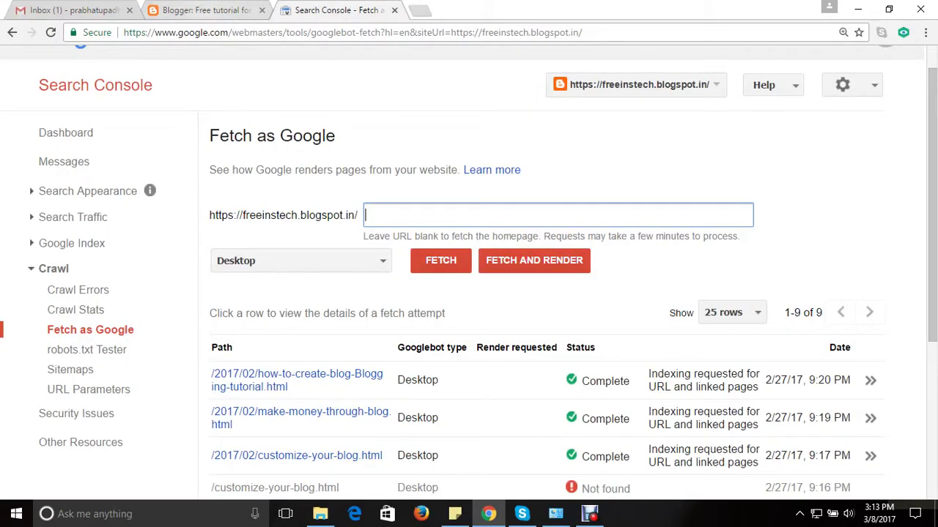
pyautogui.click(207, 10)
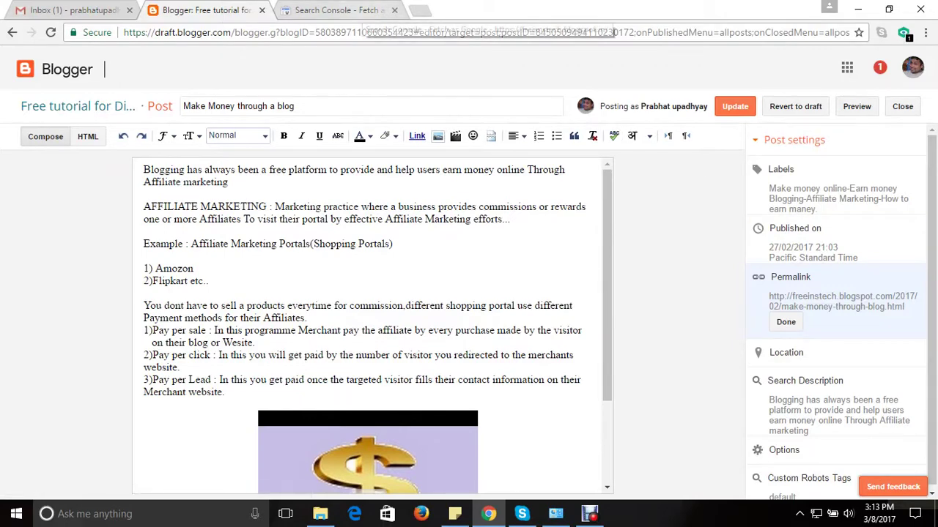
pyautogui.hotkey('ctrl', 'Tab')
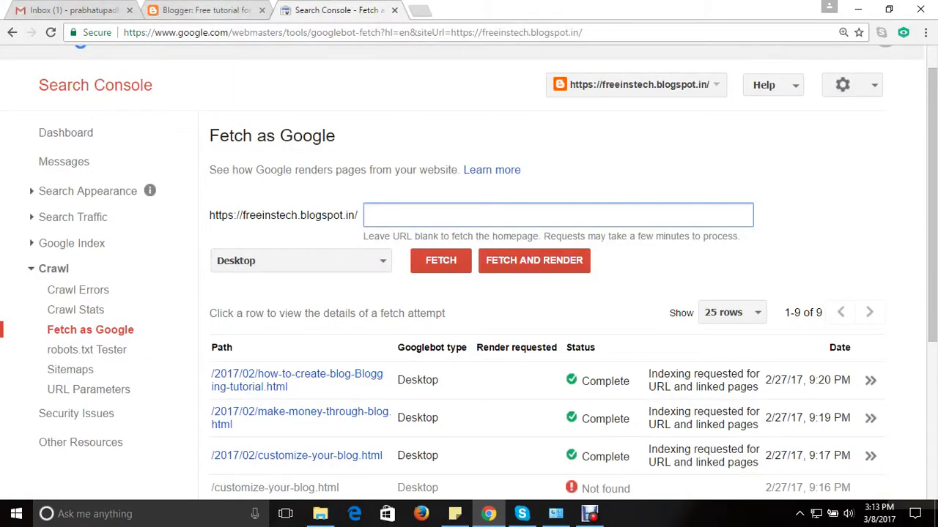
pyautogui.hotkey('ctrl', 'shift', 'Tab')
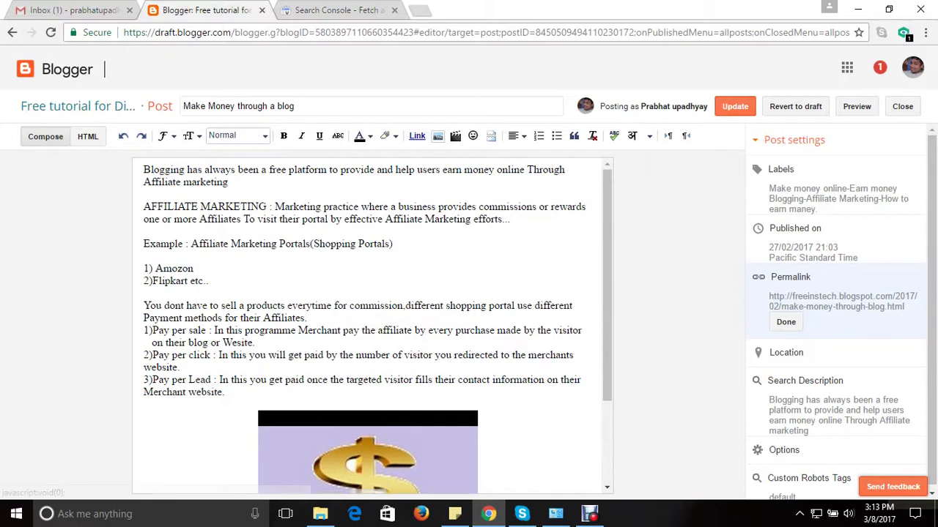
pyautogui.moveTo(894, 297)
pyautogui.mouseDown()
pyautogui.moveTo(908, 297)
pyautogui.moveTo(905, 307)
pyautogui.mouseUp()
pyautogui.hotkey('ctrl', 'c')
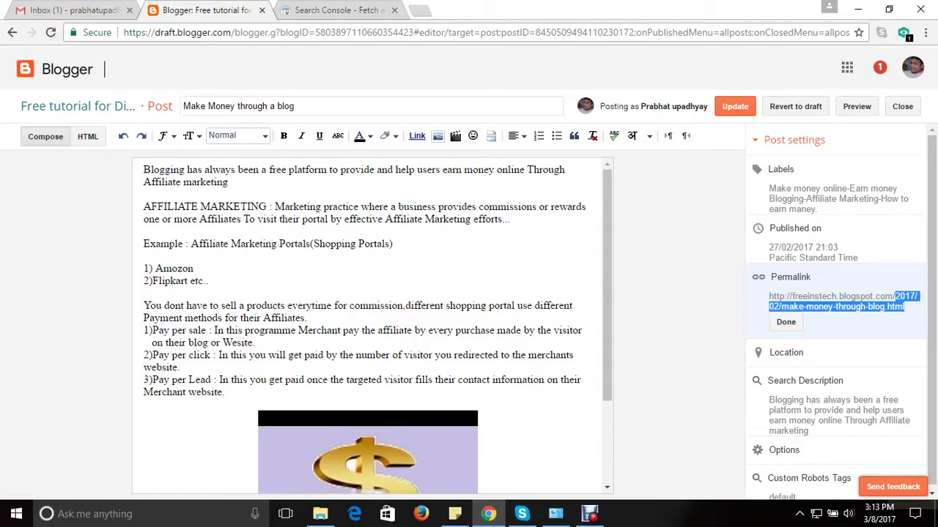
# Fetch the path 2017/02/make-money-through-blog.html as Google for Desktop in Search Console, without rendering
pyautogui.hotkey('ctrl', 'Tab')
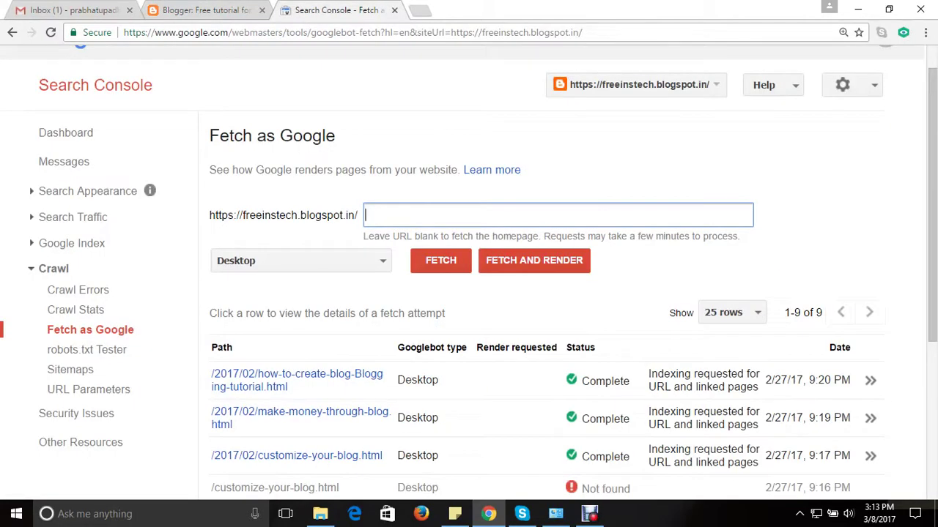
pyautogui.hotkey('ctrl', 'v')
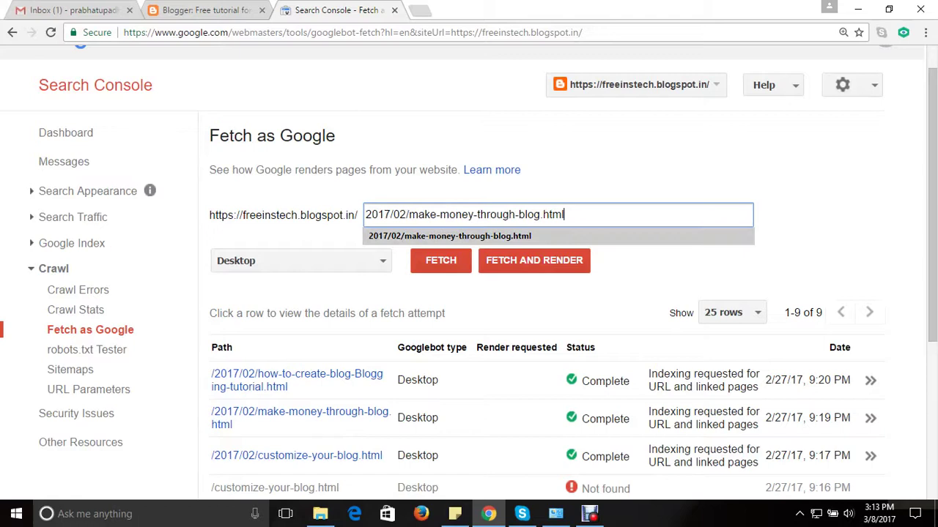
pyautogui.press('Return')
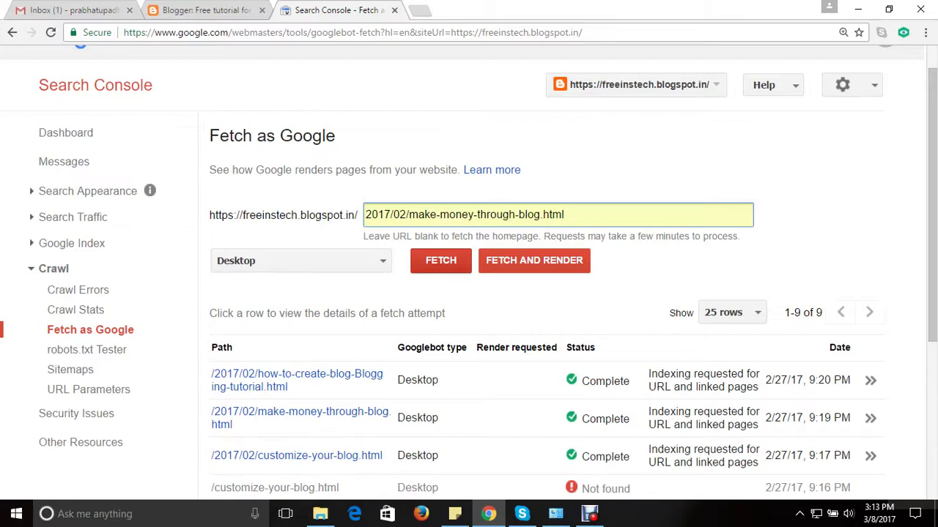
pyautogui.press('Return')
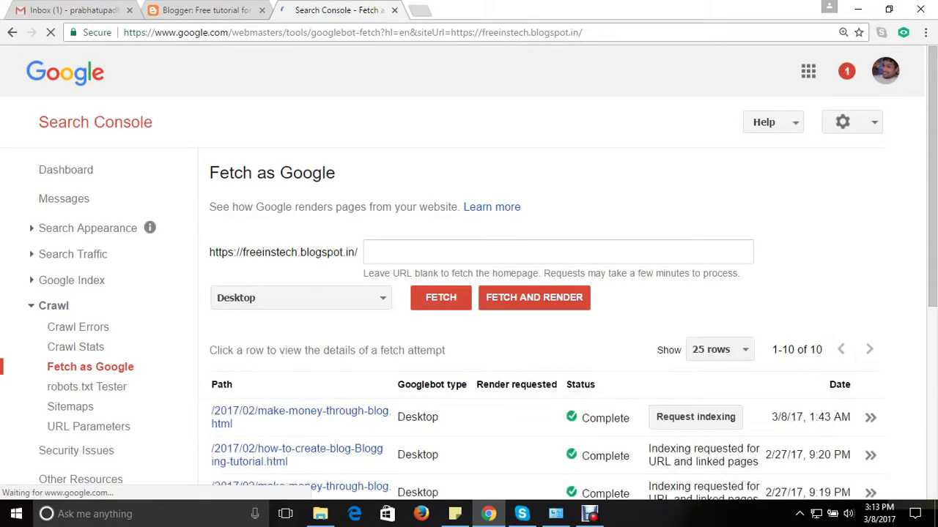
pyautogui.scroll(-3, 468, 274)
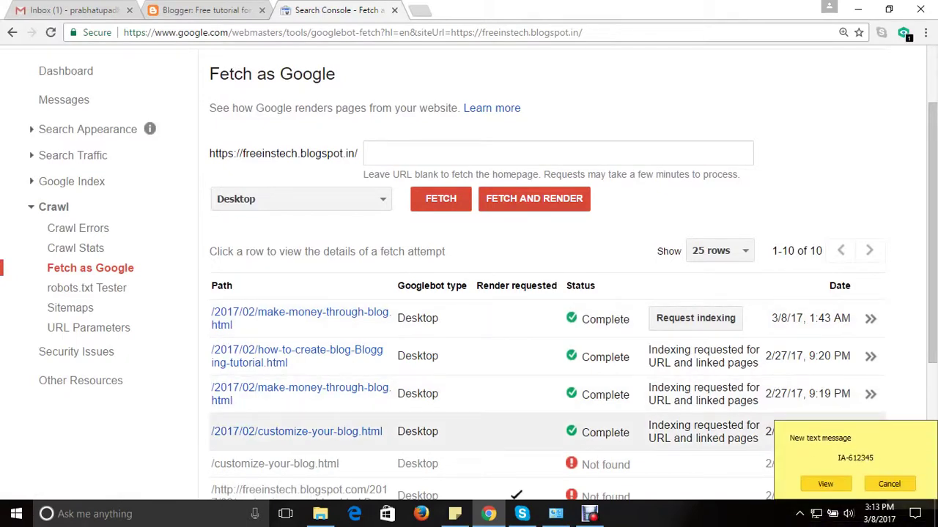
# View the incoming text message in Idea Net Setter and return to Search Console in the browser
pyautogui.click(824, 484)
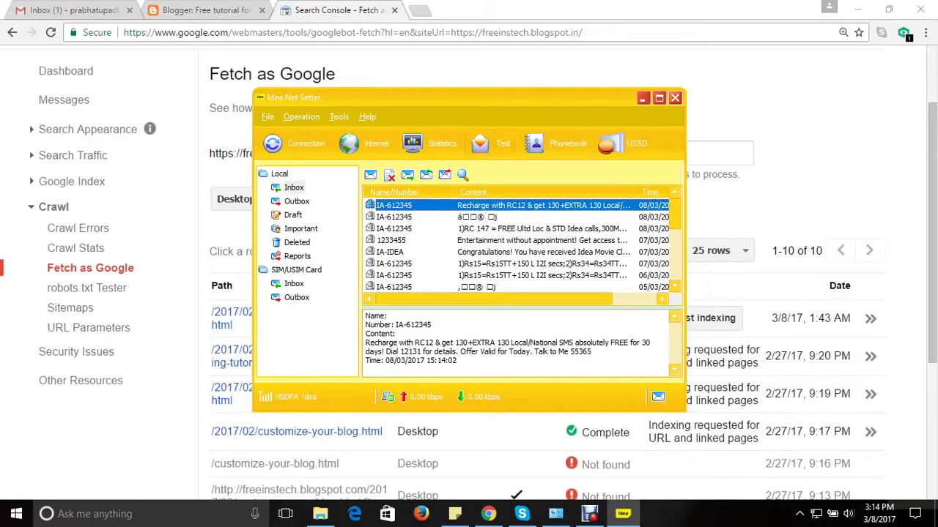
pyautogui.click(488, 514)
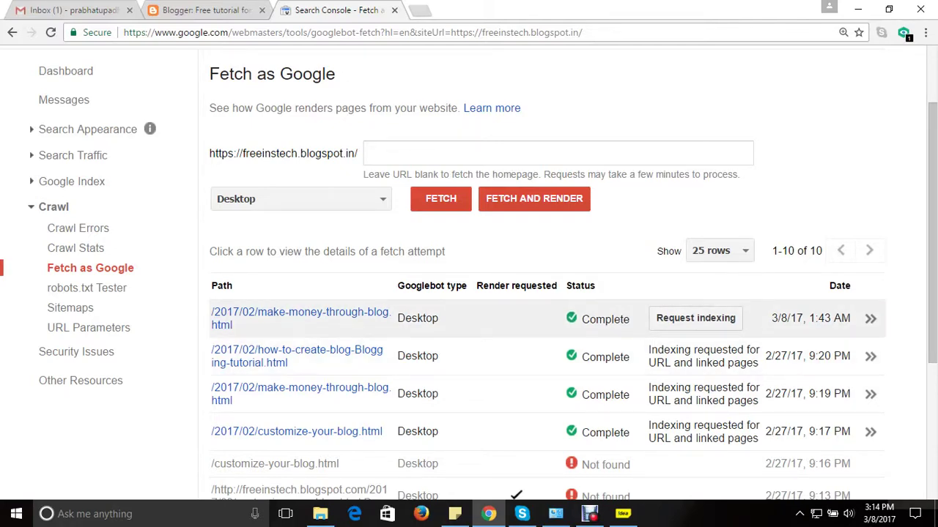
# Request indexing for the newly fetched make-money-through-blog.html, complete the reCAPTCHA, and submit with "Crawl this URL and its direct links"
pyautogui.click(695, 318)
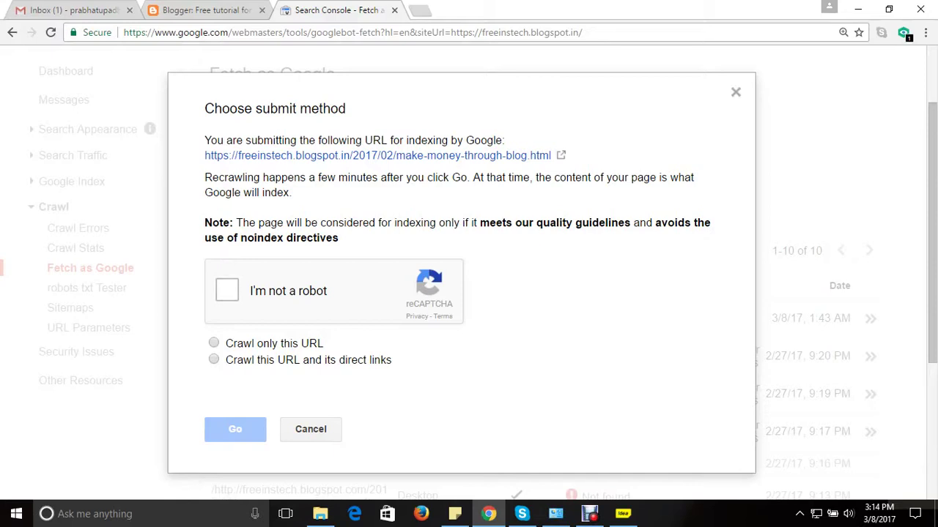
pyautogui.click(227, 290)
pyautogui.moveTo(274, 343)
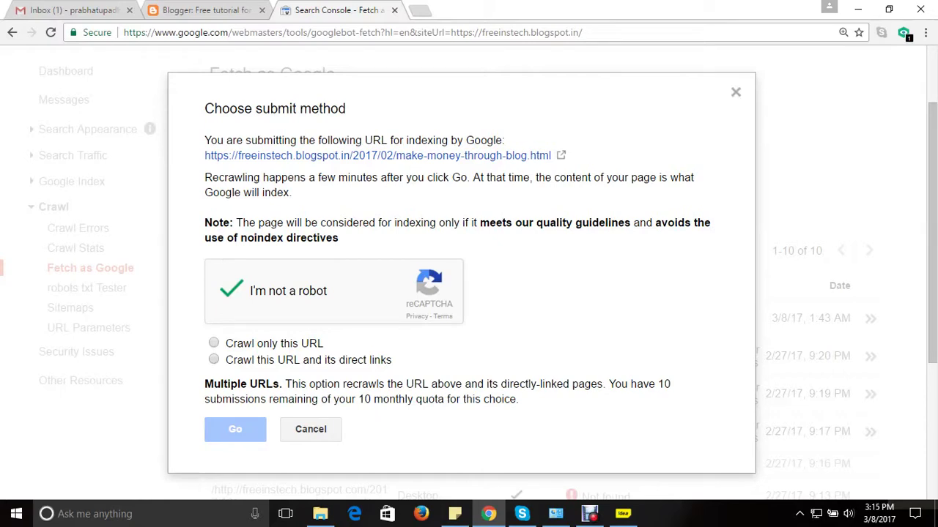
pyautogui.click(213, 359)
pyautogui.click(235, 429)
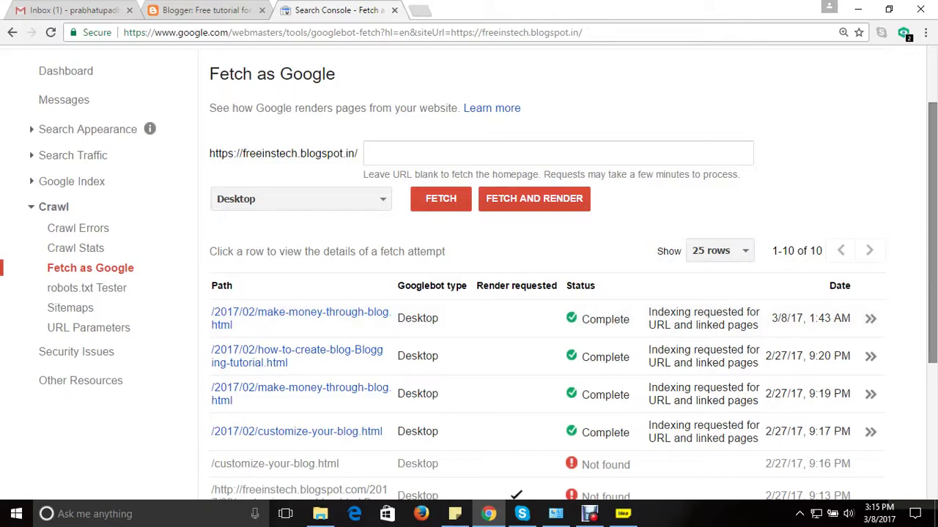
# Examine the full list of fetch attempts, comparing their paths, statuses and indexing requests
pyautogui.scroll(-1, 469, 273)
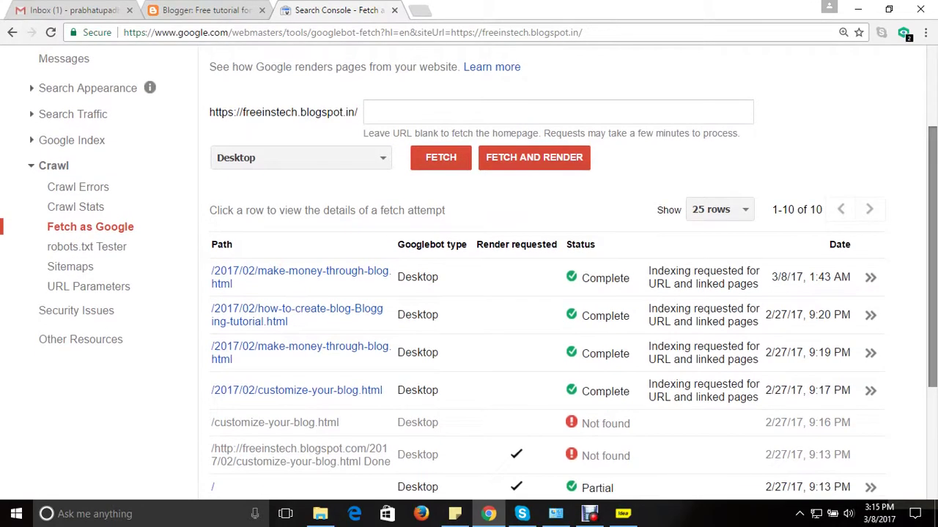
pyautogui.scroll(-2, 468, 272)
pyautogui.scroll(-1, 469, 273)
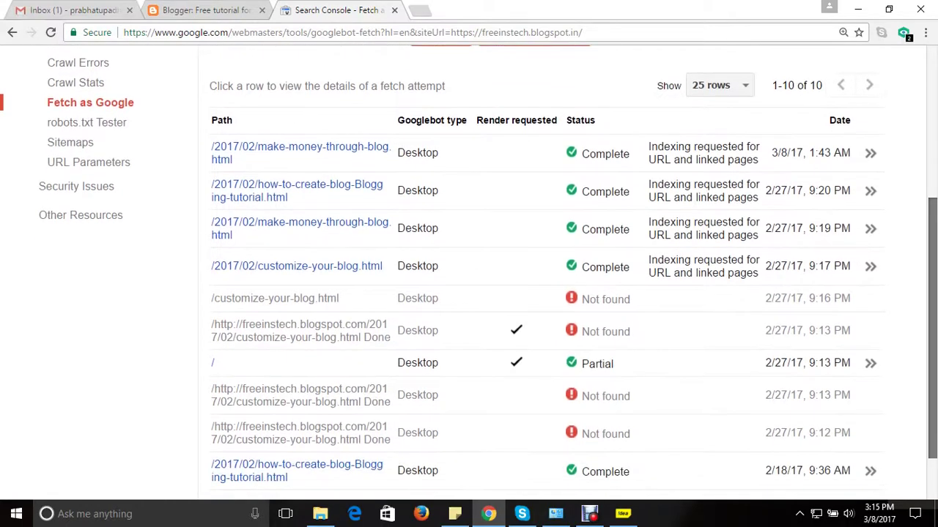
pyautogui.scroll(-2, 469, 272)
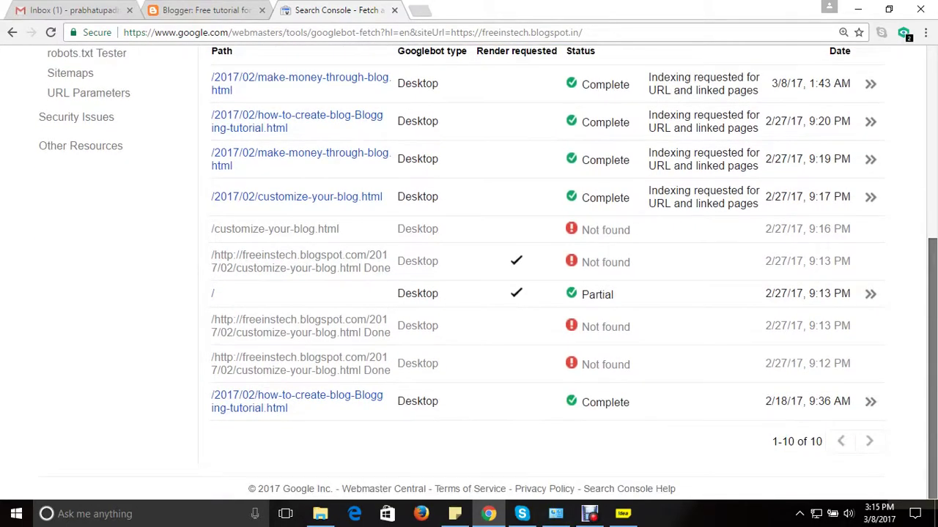
pyautogui.scroll(1, 469, 273)
pyautogui.scroll(1, 469, 272)
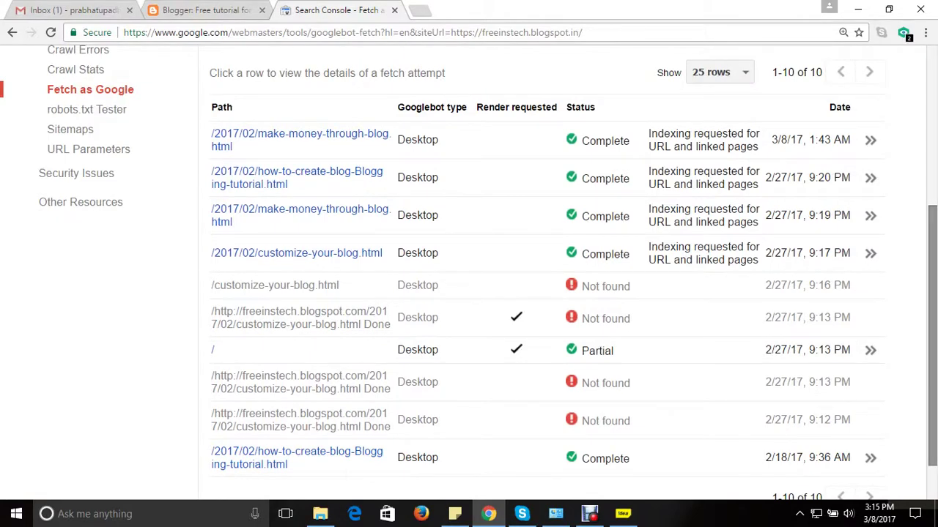
pyautogui.scroll(3, 469, 283)
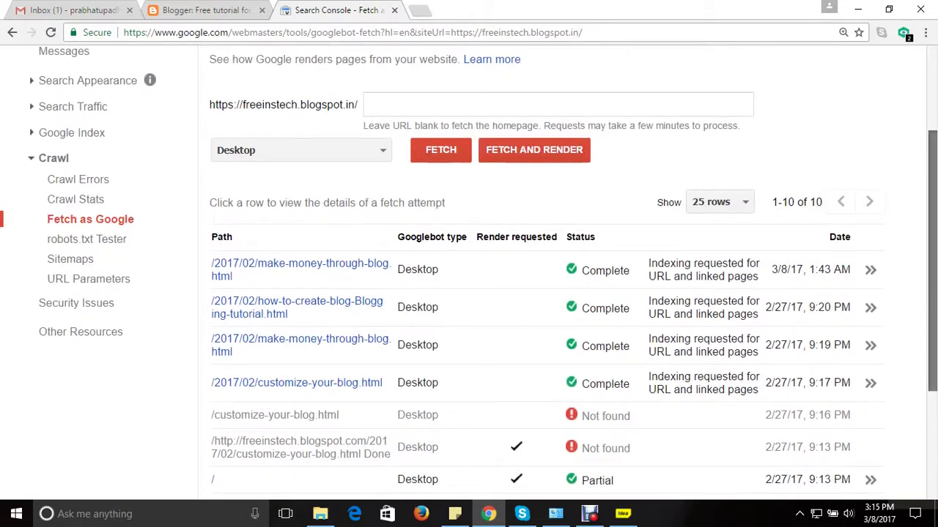
pyautogui.scroll(1, 469, 283)
pyautogui.scroll(1, 469, 283)
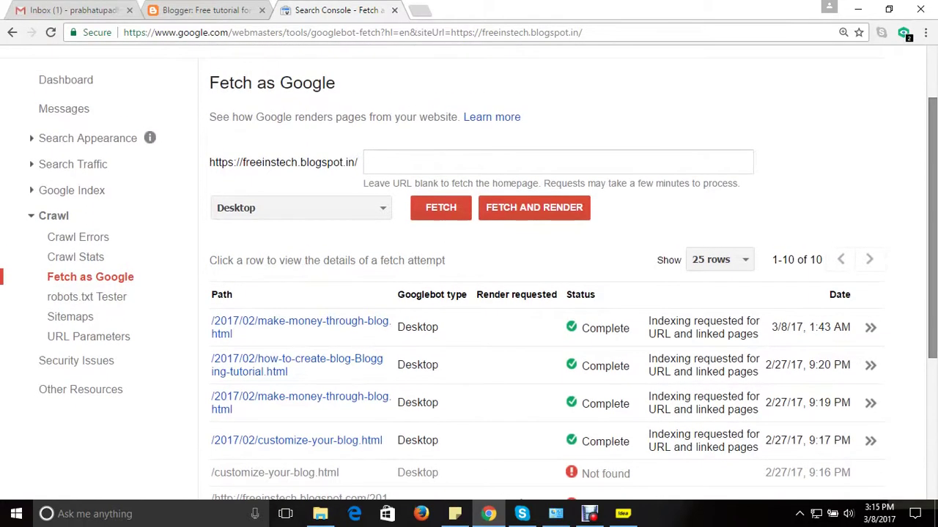
pyautogui.scroll(1, 468, 283)
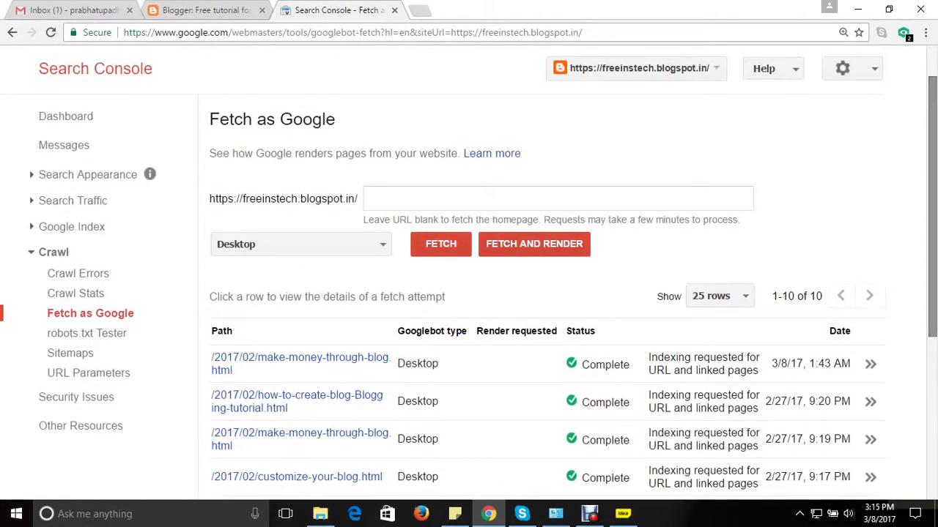